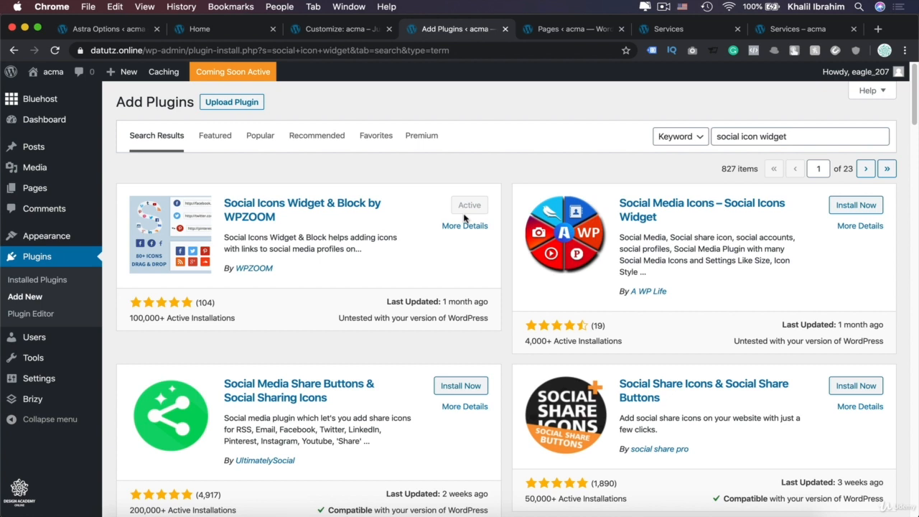
- Switch to the site customizer and enable the four-column footer widgets layout
click(319, 29)
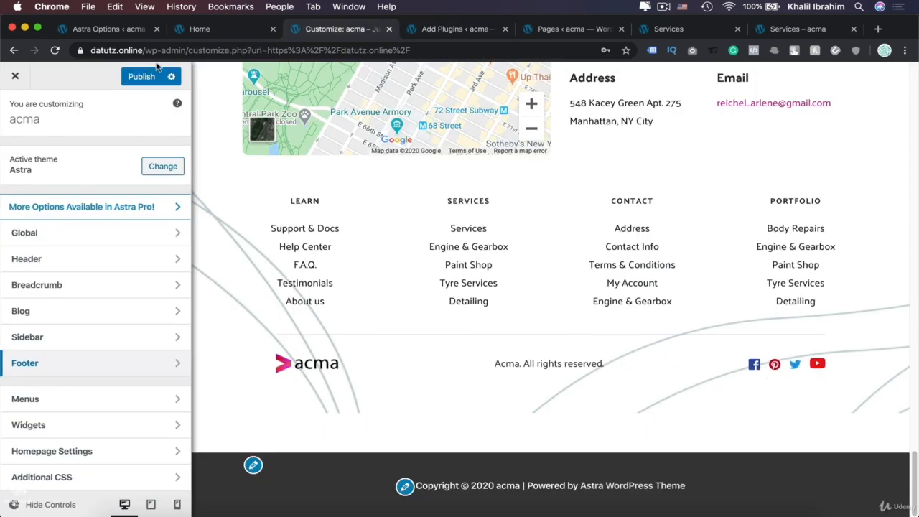
click(70, 371)
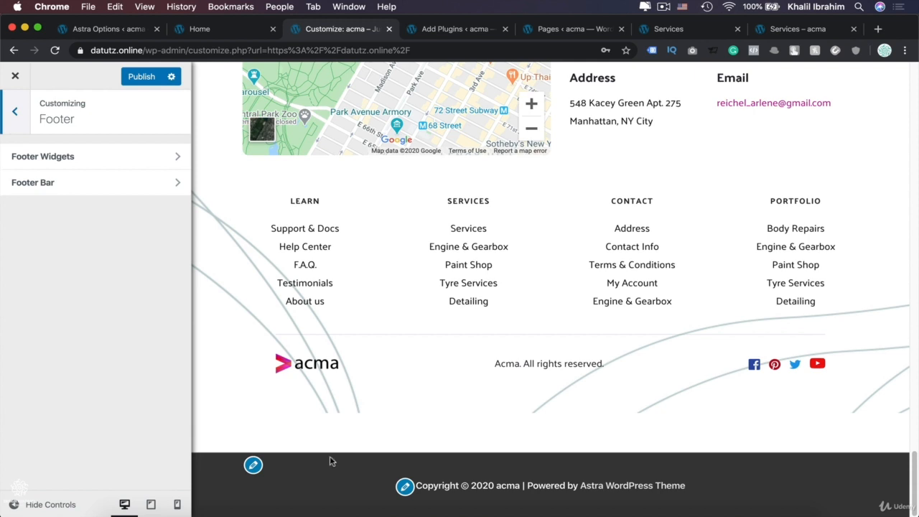
click(104, 164)
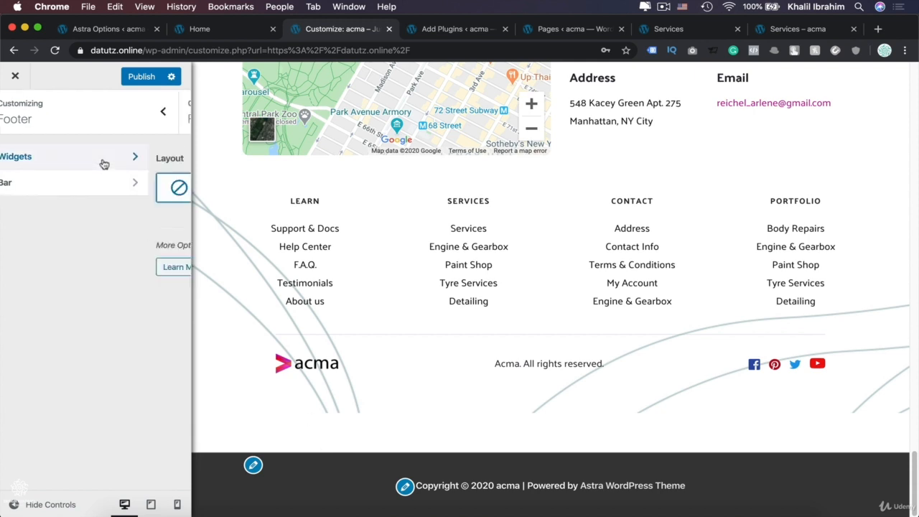
click(76, 188)
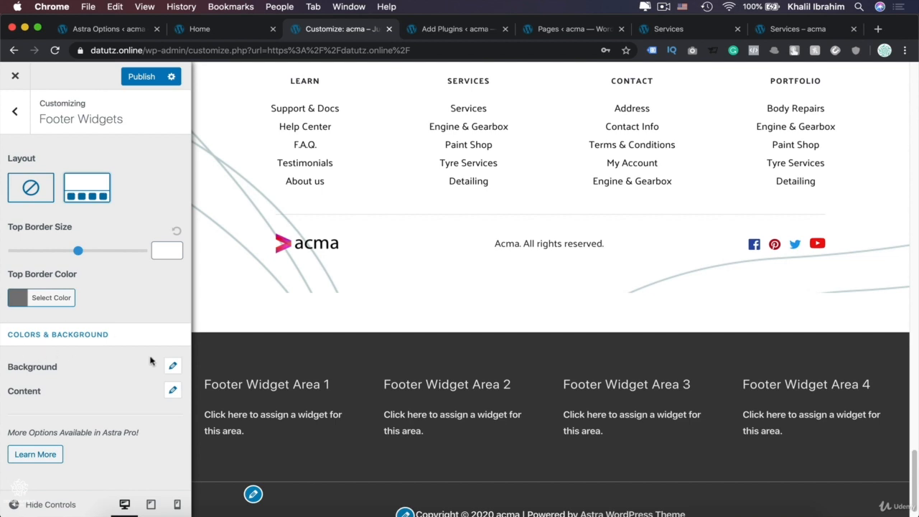
- Examine the background and content color options of the footer widgets section
click(173, 368)
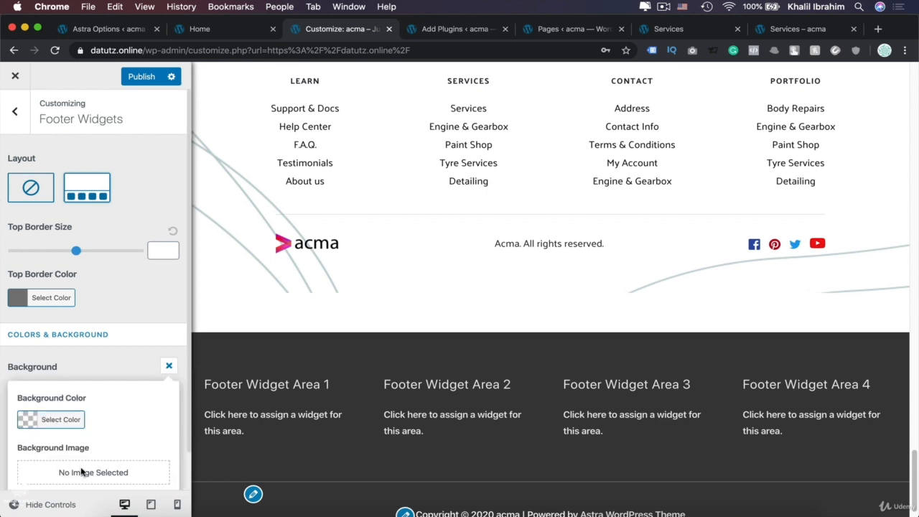
click(169, 367)
click(169, 390)
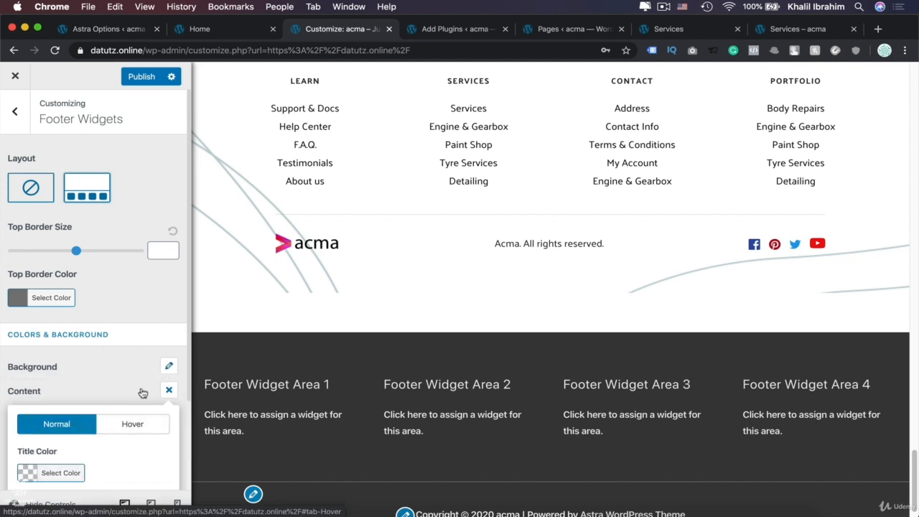
click(127, 295)
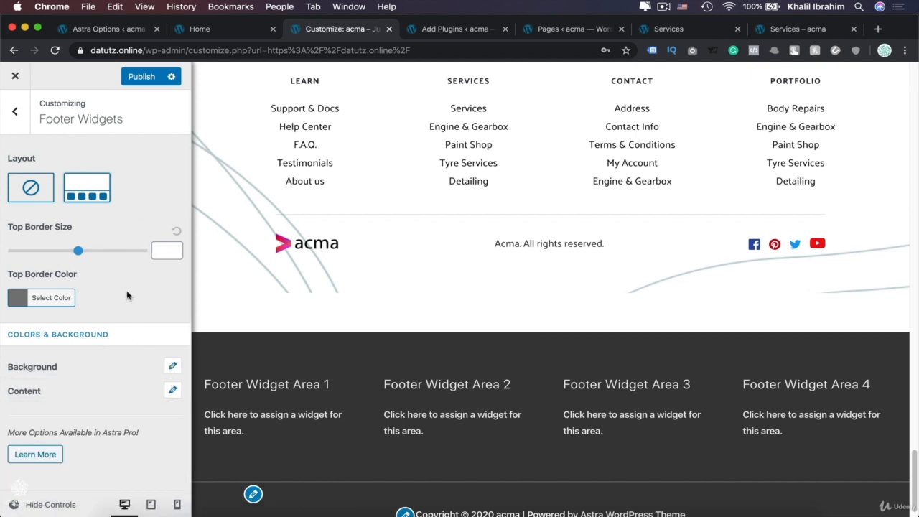
- Shorten the footer bar's Section 1 custom text to "Copyright © [current_year] [site_title]"
click(20, 120)
click(67, 192)
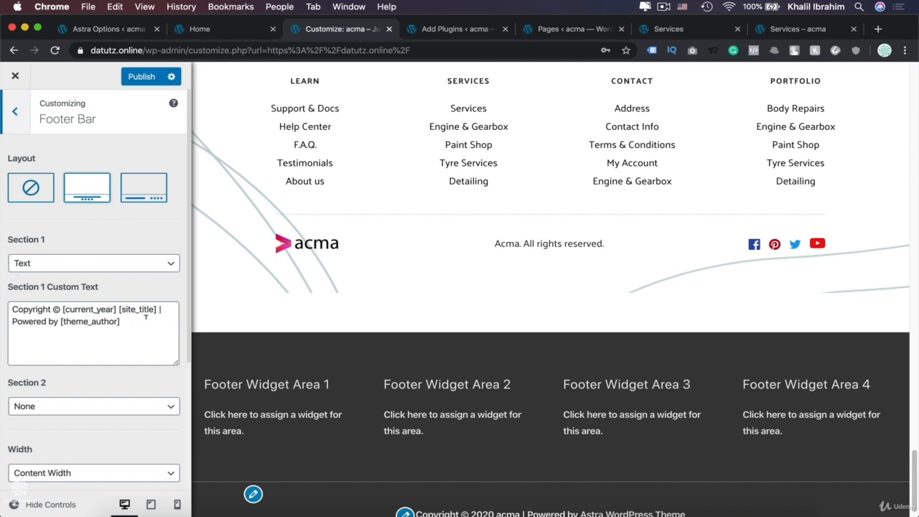
drag(145, 320, 12, 321)
key(BackSpace)
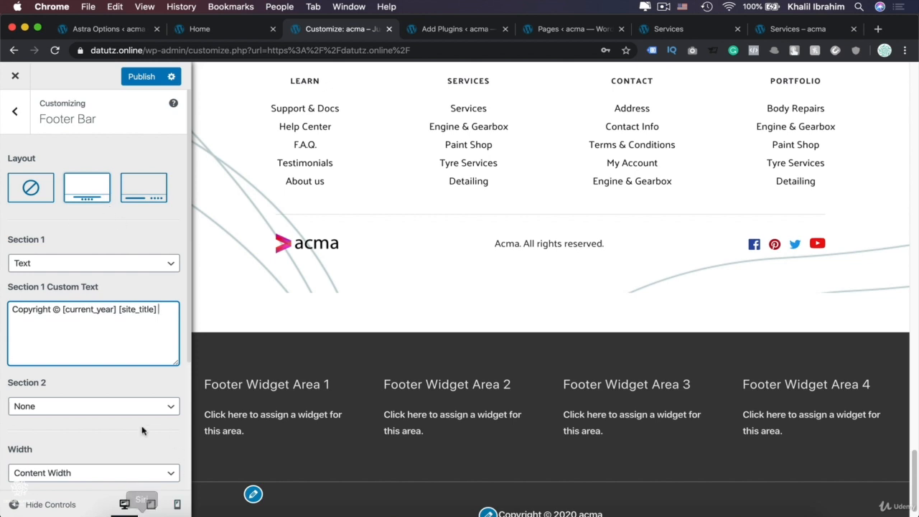
click(161, 415)
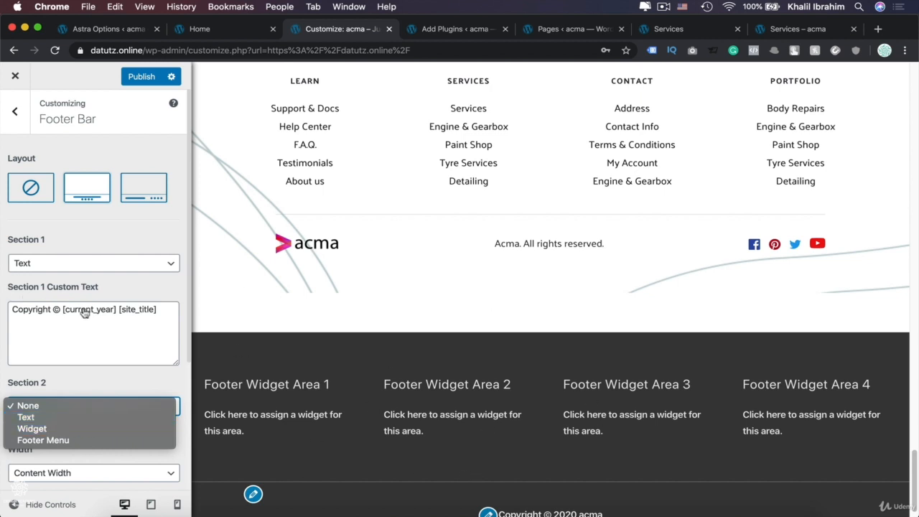
click(15, 105)
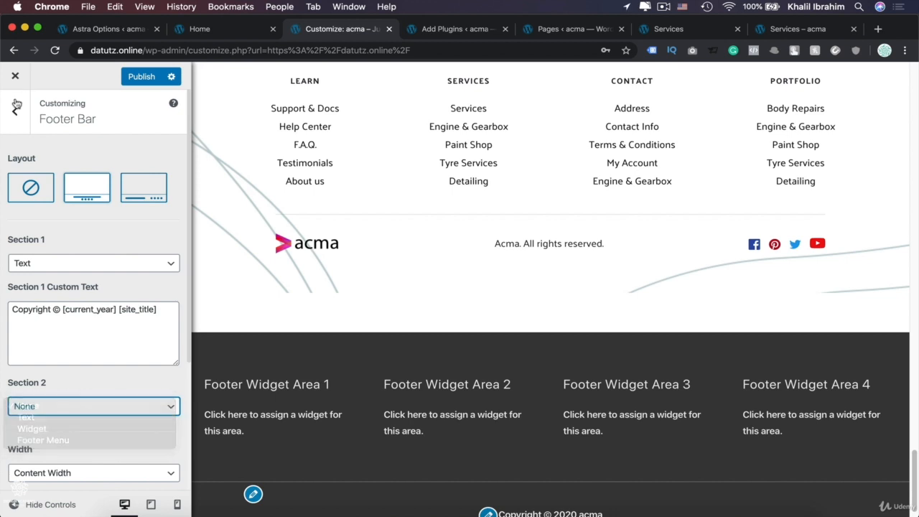
- Add a Pages widget to Footer Widget Area 1 and title it "Sitemap"
click(15, 105)
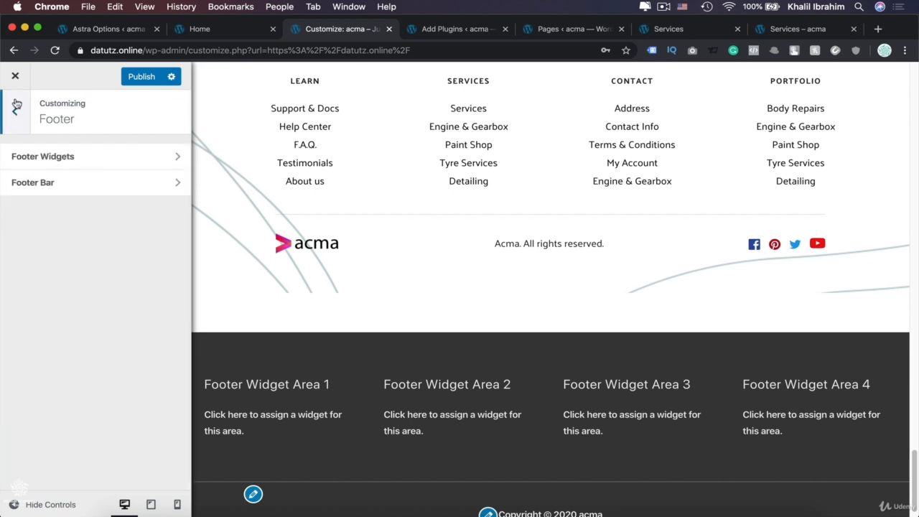
click(16, 105)
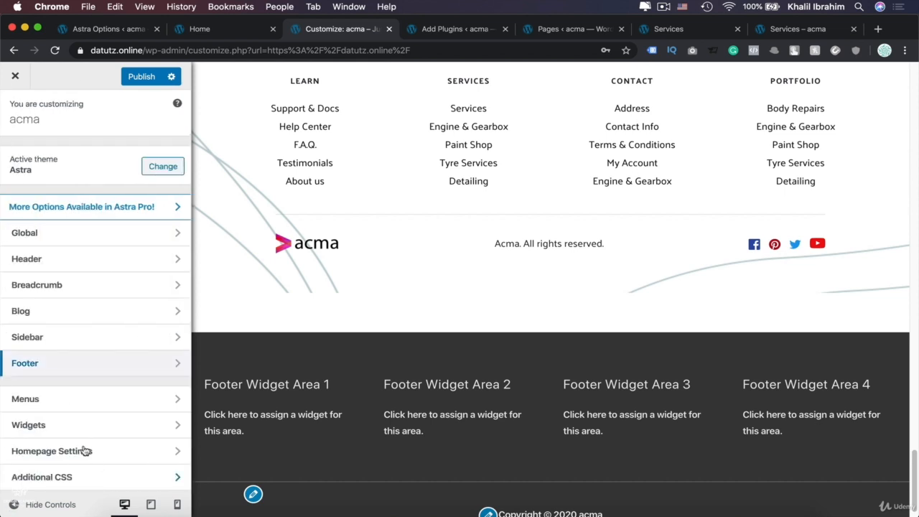
click(65, 425)
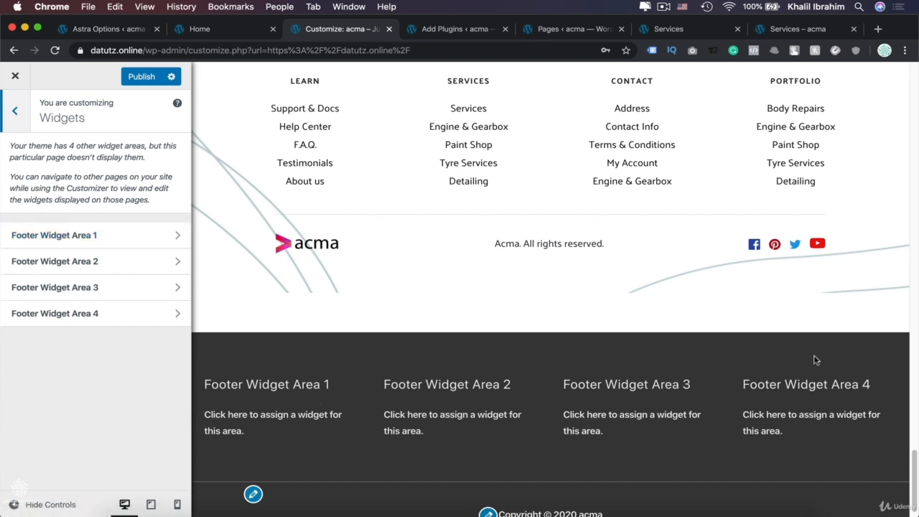
click(82, 236)
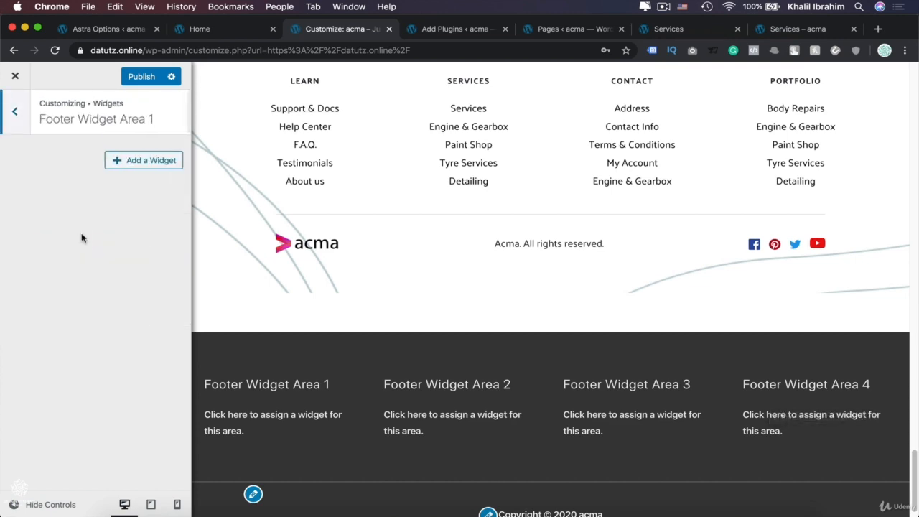
click(152, 162)
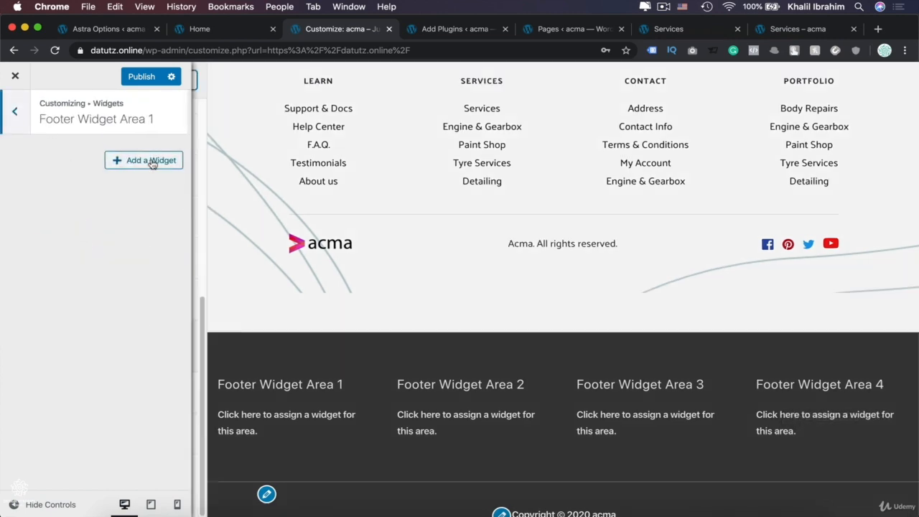
scroll(306, 182, up, 5)
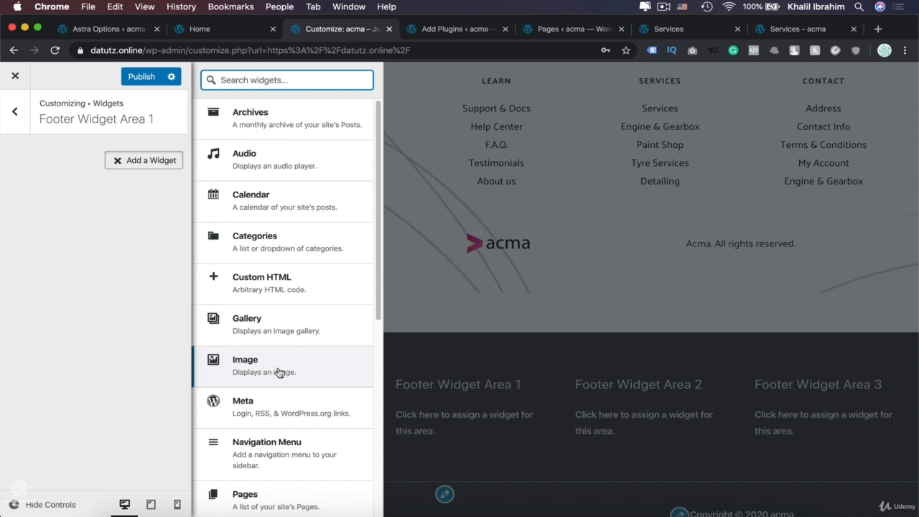
scroll(280, 494, down, 3)
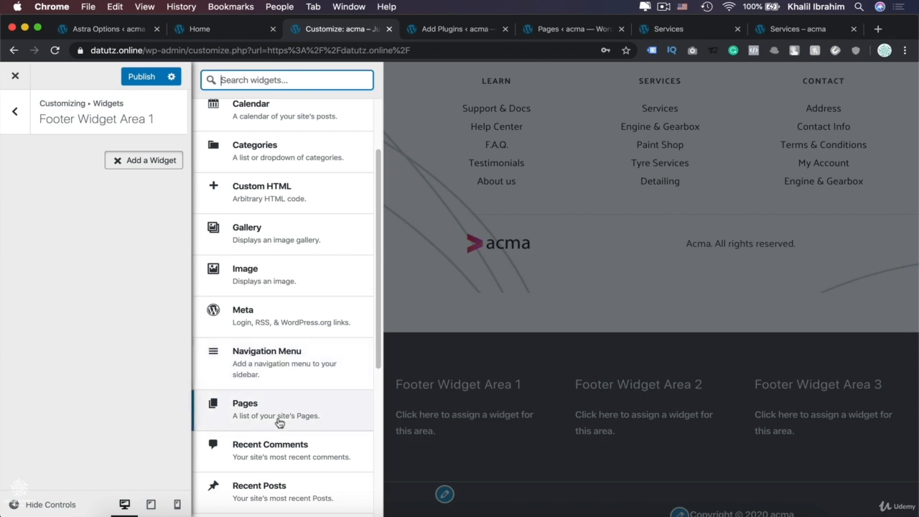
click(279, 409)
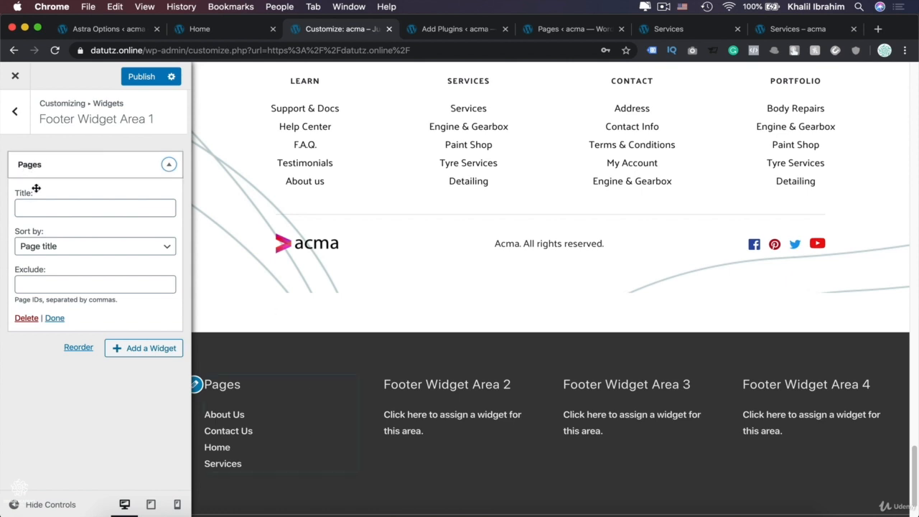
click(77, 208)
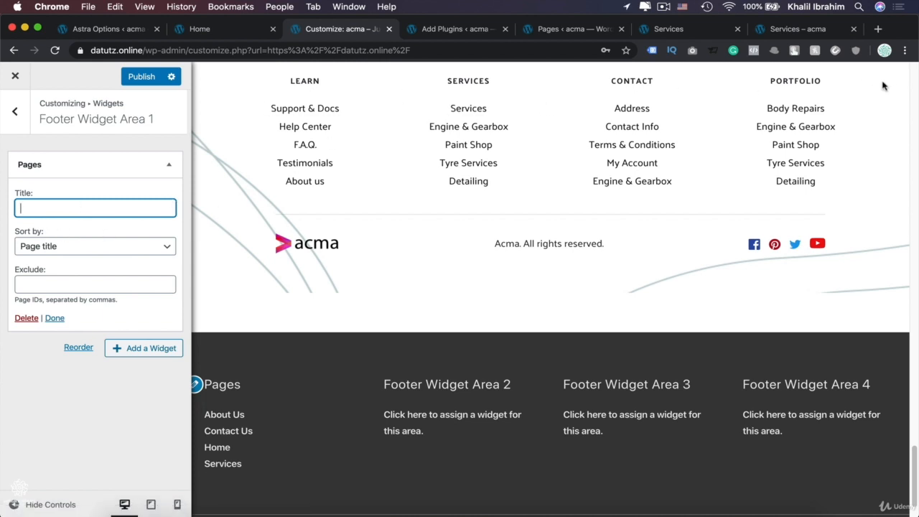
text(Sitemap)
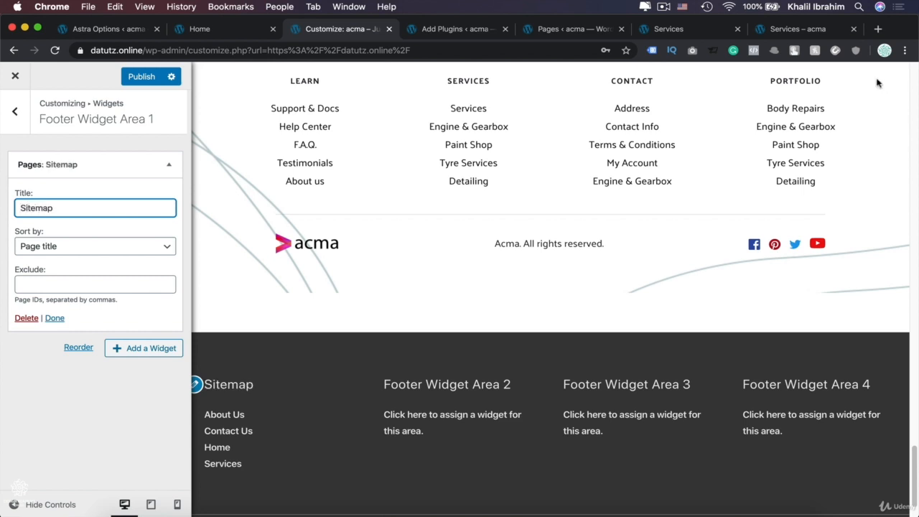
- Check the Pages widget's sorting options and view the Services page preview before returning to the customizer
click(153, 248)
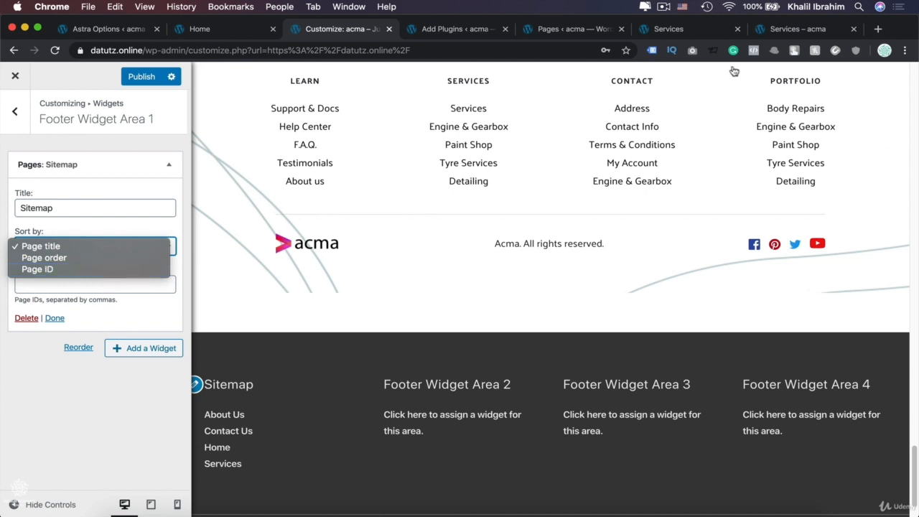
click(781, 32)
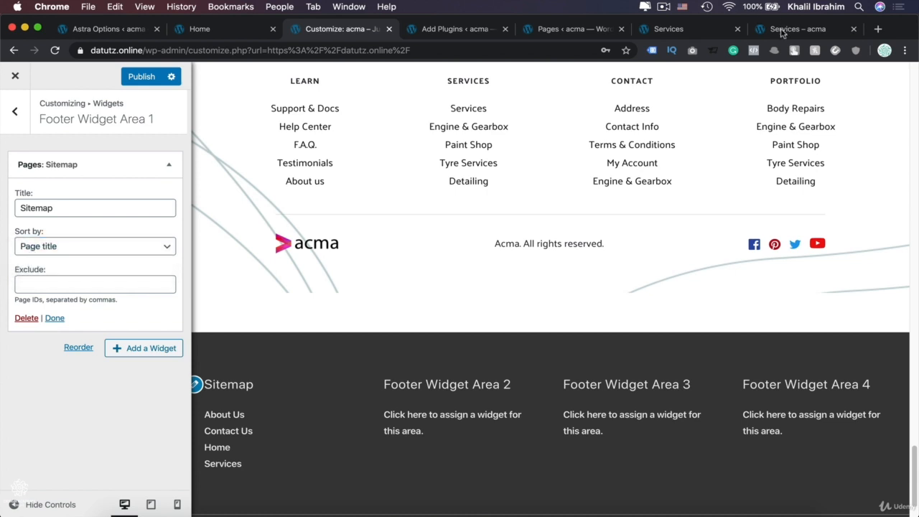
click(781, 30)
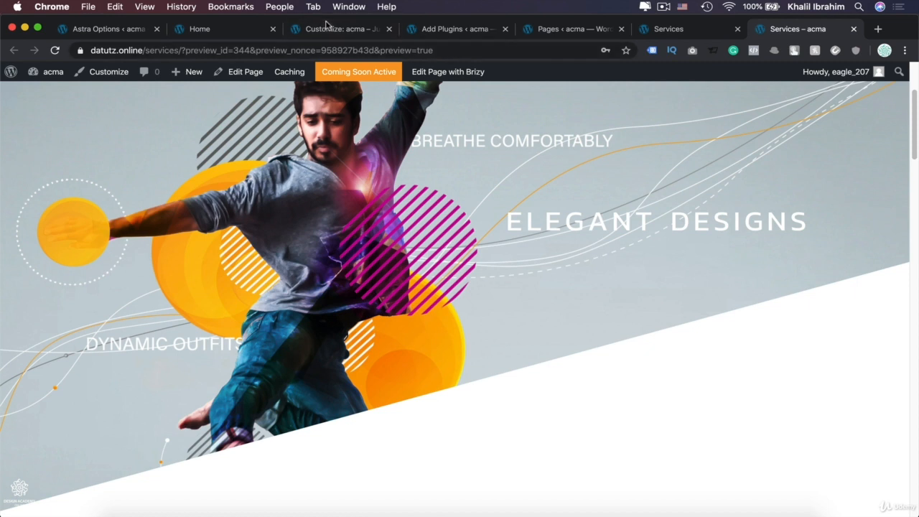
click(327, 34)
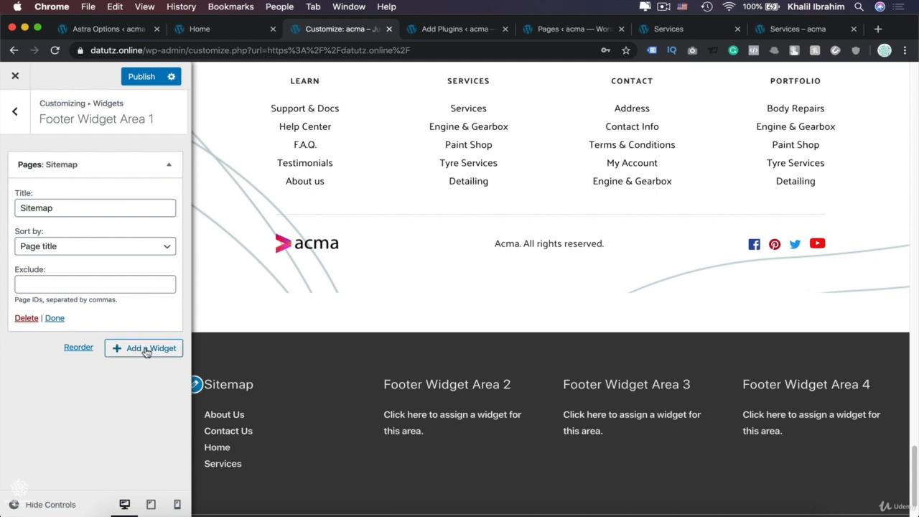
- Add a Navigation Menu widget to Footer Widget Area 2, showing Main Menu under the title "Menu"
click(14, 111)
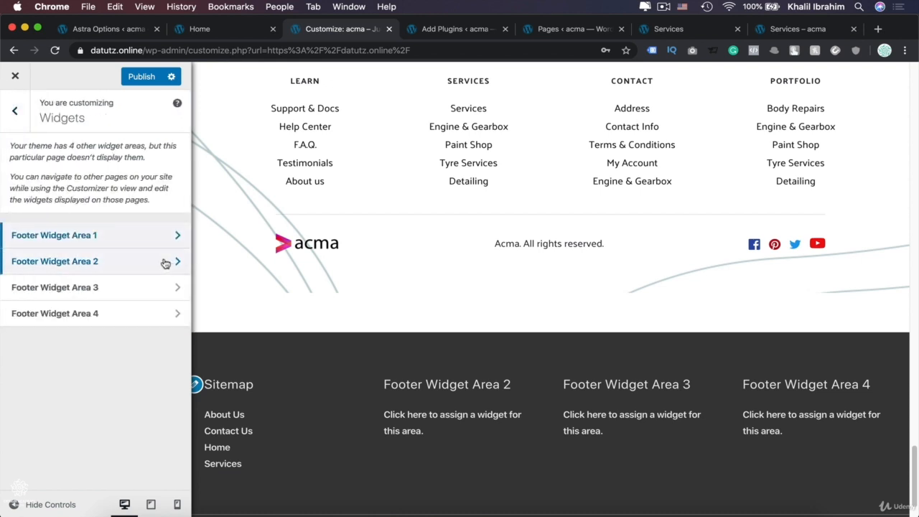
click(164, 262)
click(158, 162)
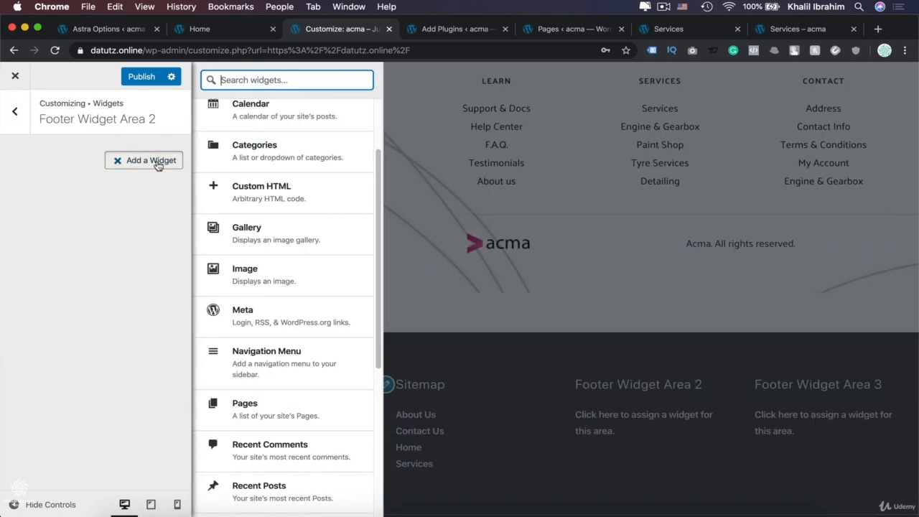
click(304, 370)
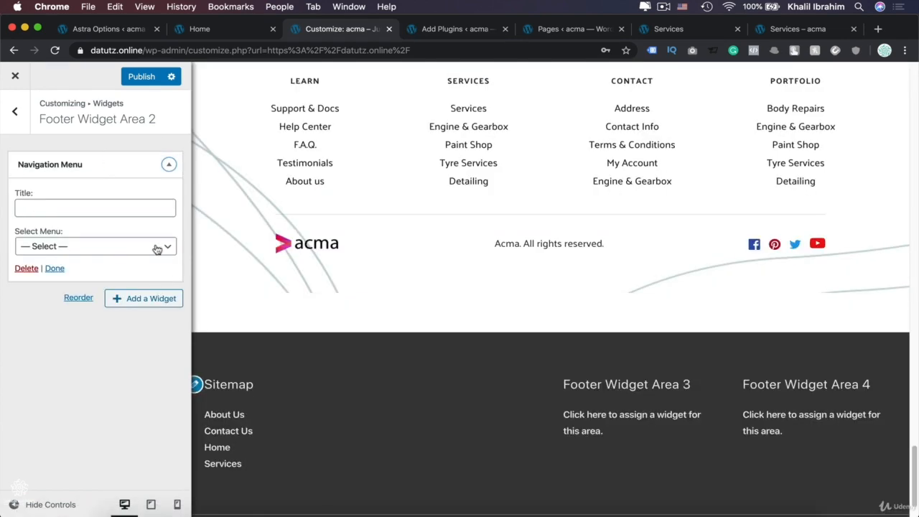
click(155, 246)
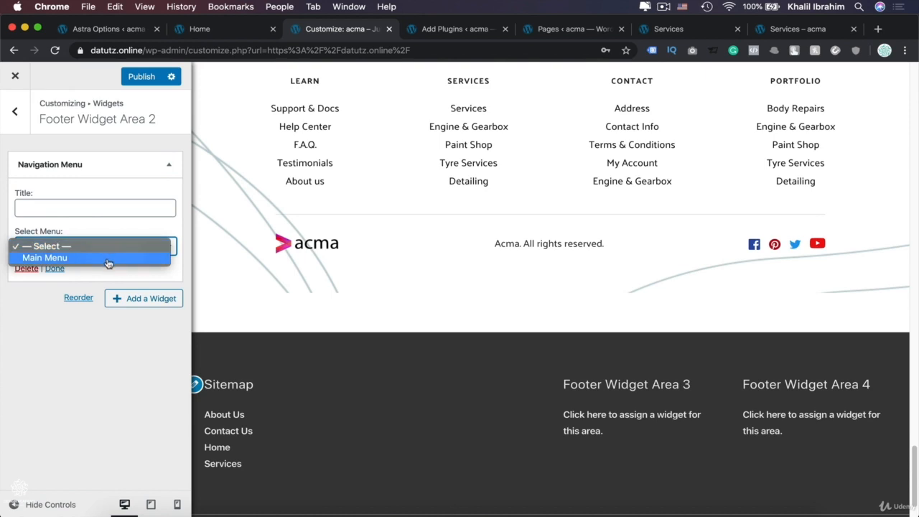
click(107, 260)
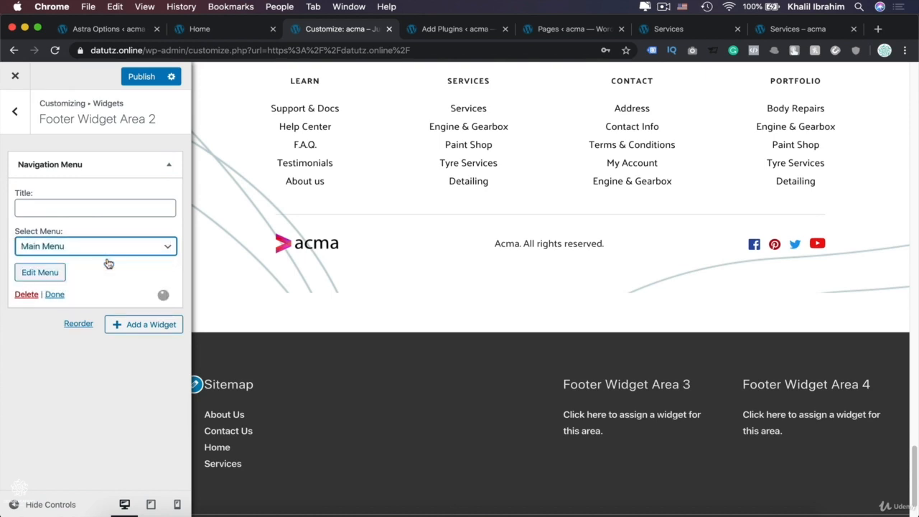
click(117, 205)
text(Menu)
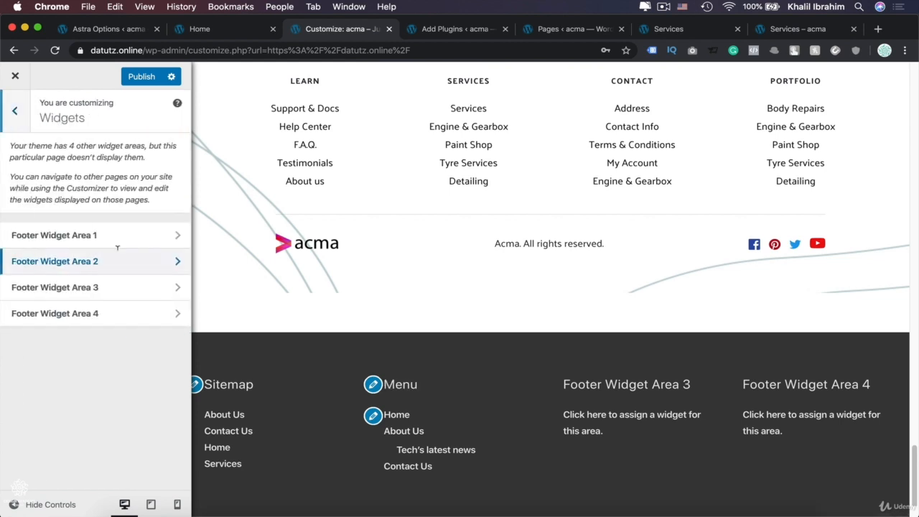
- Add the Social Icons by WPZOOM widget to Footer Widget Area 3
click(123, 287)
click(150, 160)
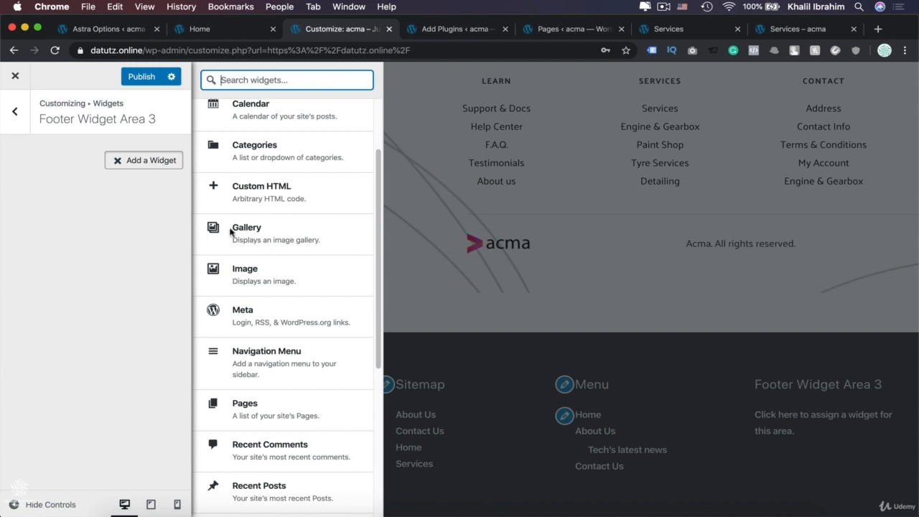
scroll(326, 352, down, 5)
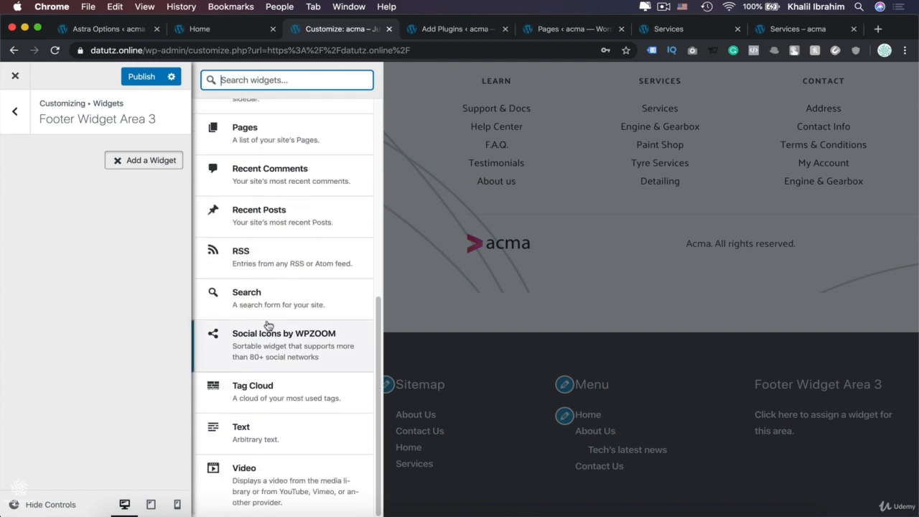
click(296, 349)
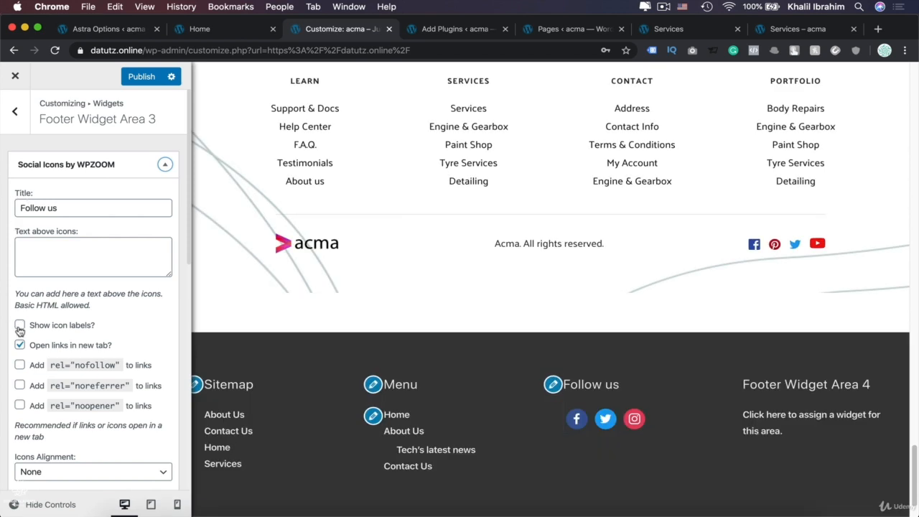
scroll(21, 328, down, 3)
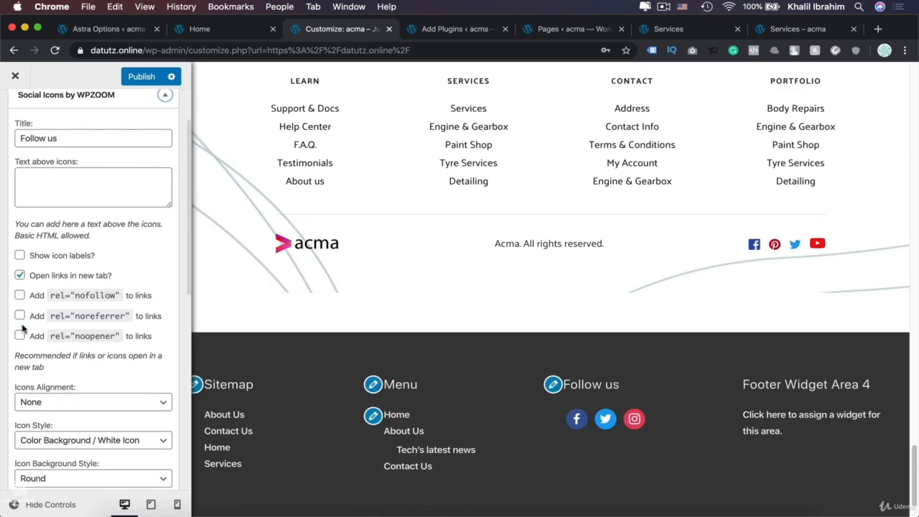
- Review the Social Icons widget's settings, including icon alignment, style, padding, size, colors and the icon link list
scroll(22, 329, down, 3)
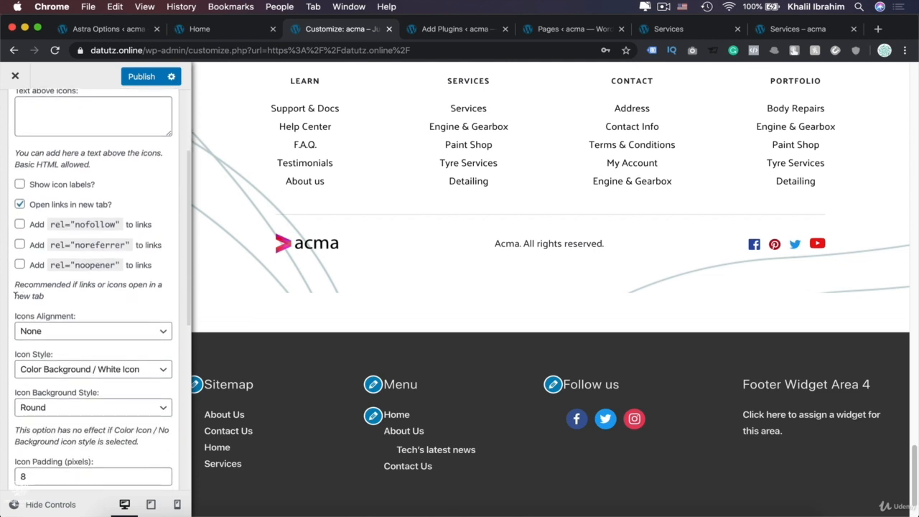
click(153, 332)
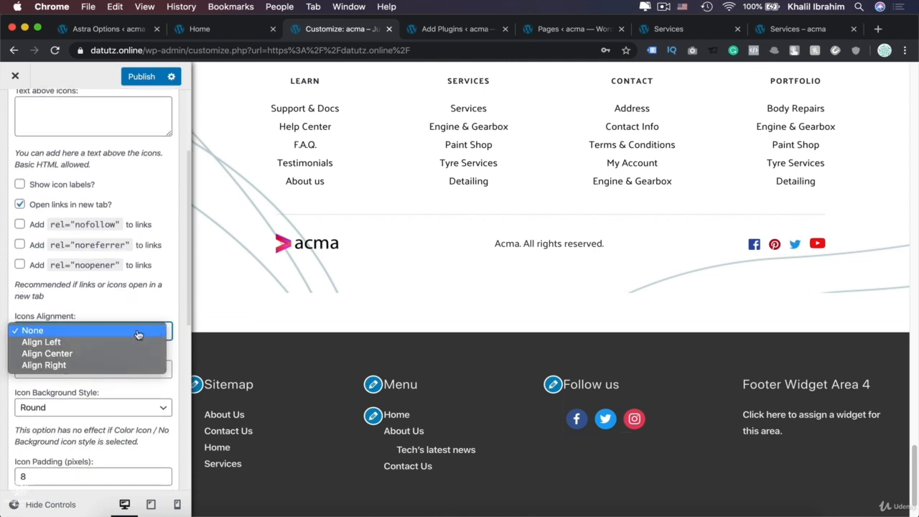
click(6, 395)
scroll(5, 394, down, 3)
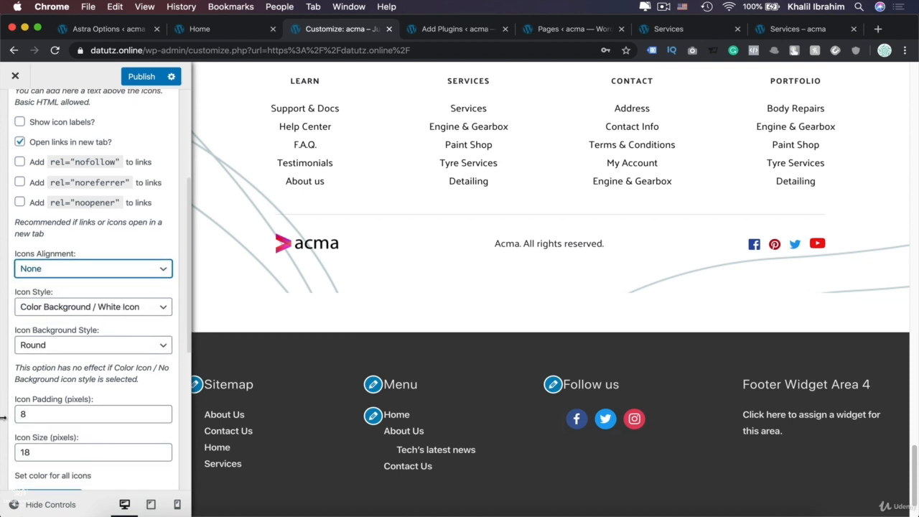
scroll(3, 418, down, 4)
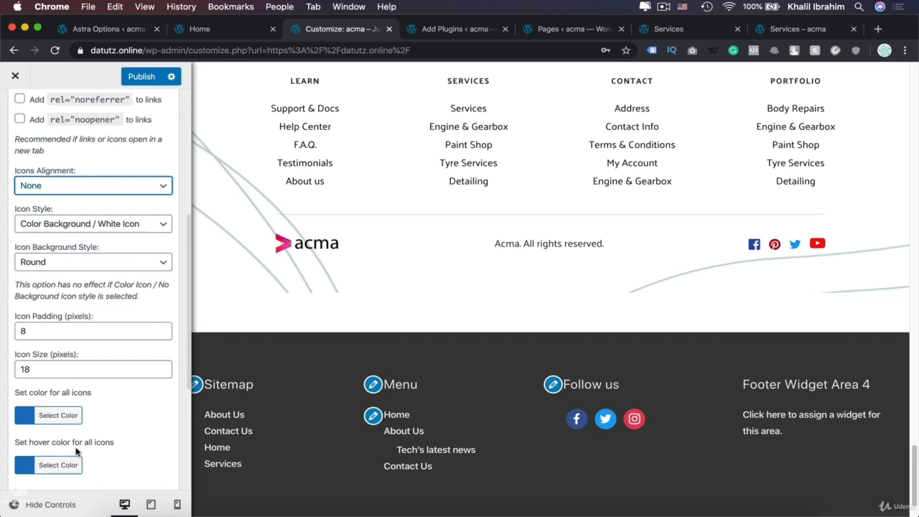
scroll(107, 451, down, 5)
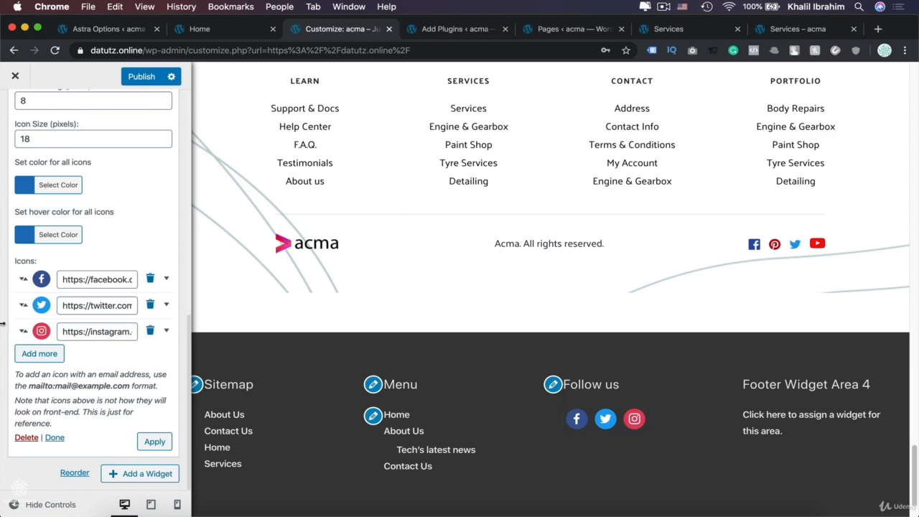
scroll(4, 323, up, 5)
- Try a Search widget in Footer Widget Area 4 and remove it again
click(15, 112)
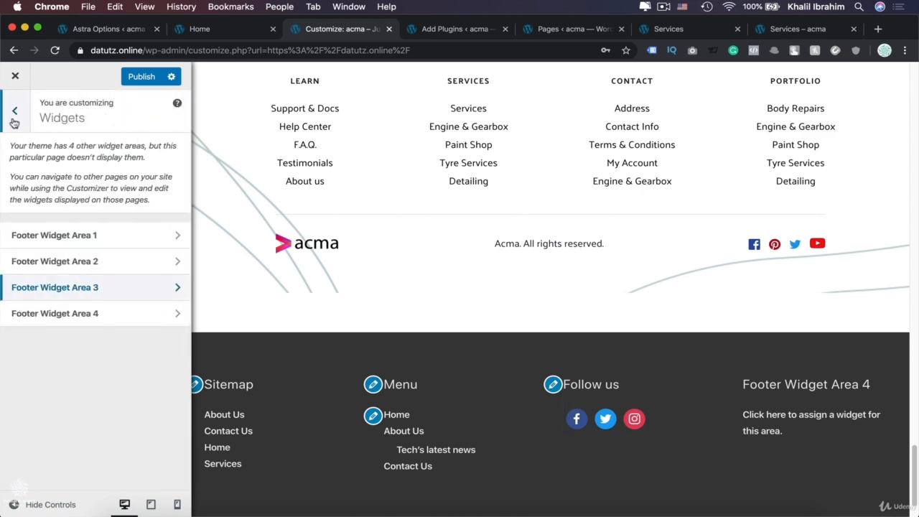
click(148, 318)
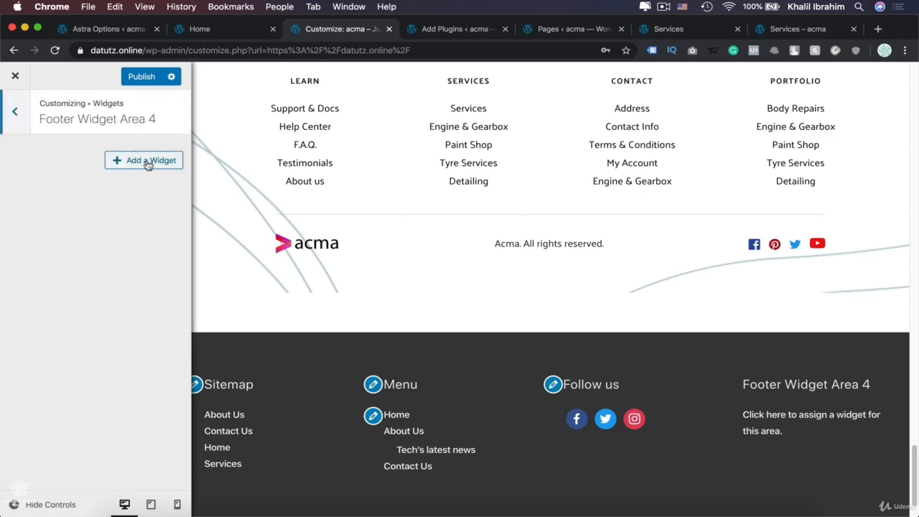
click(147, 163)
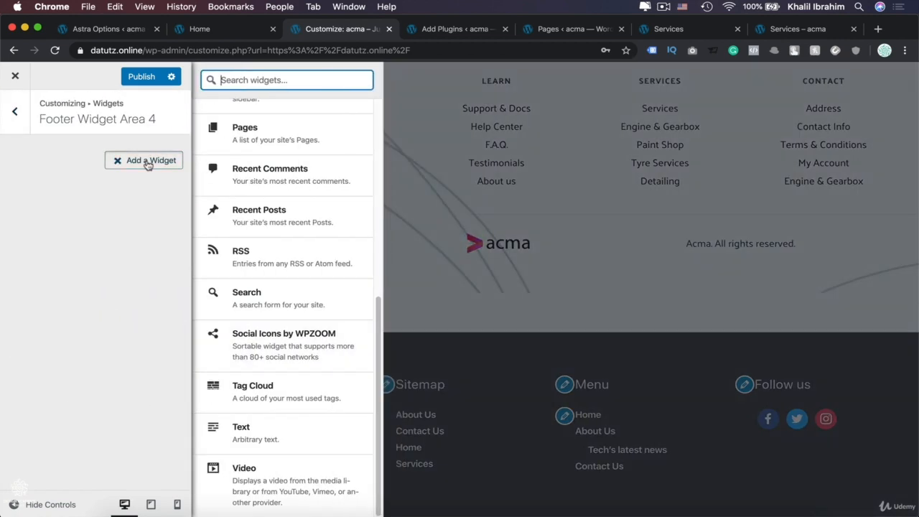
click(280, 306)
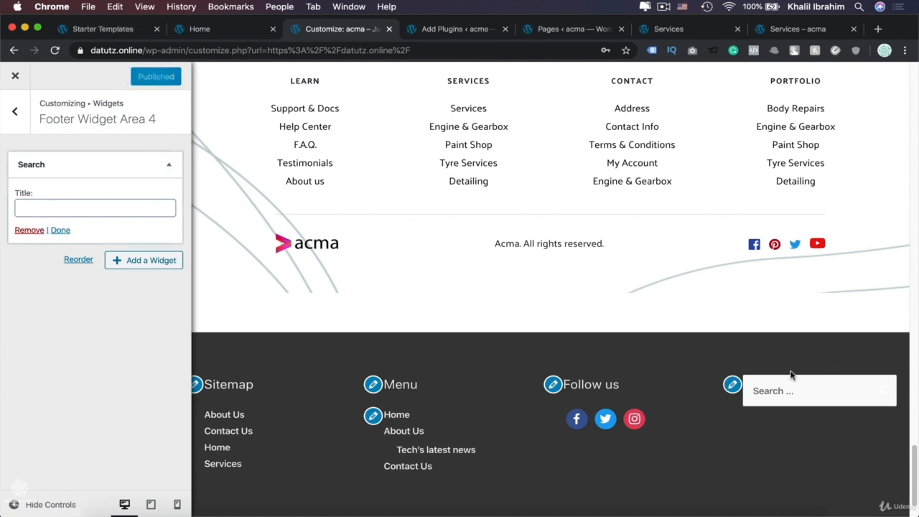
click(20, 233)
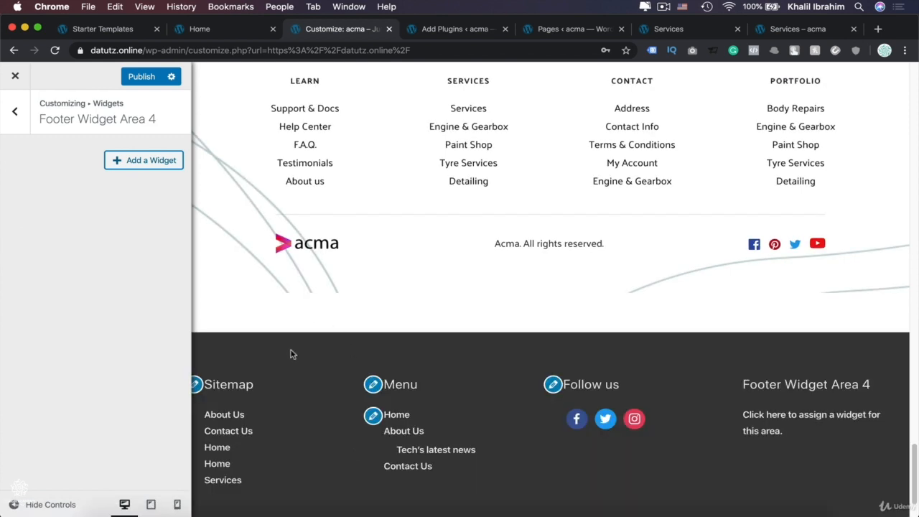
- Set the background color of the footer widgets section to #a3b4b8
click(14, 114)
click(15, 114)
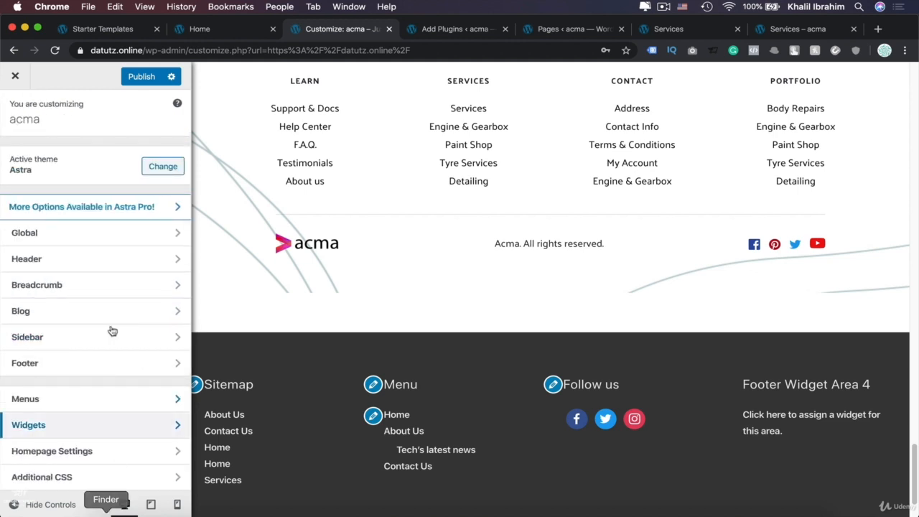
click(76, 366)
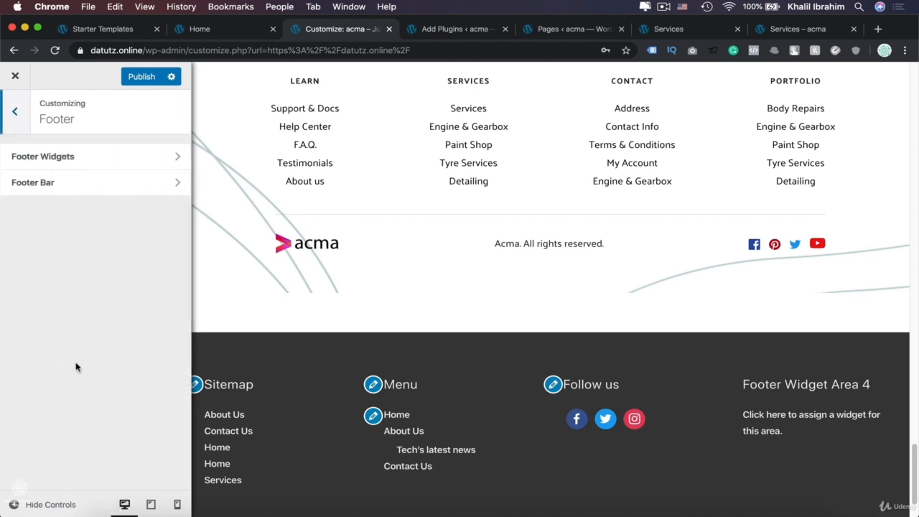
click(82, 166)
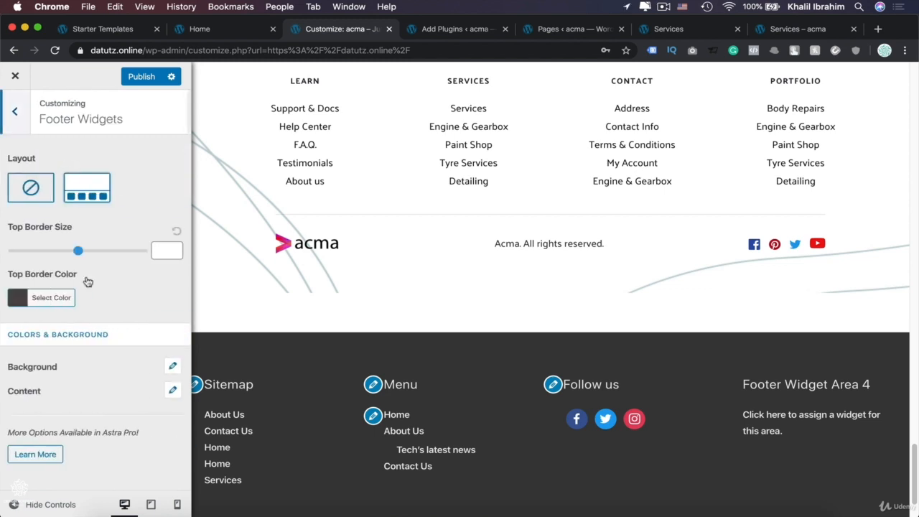
click(174, 368)
click(65, 419)
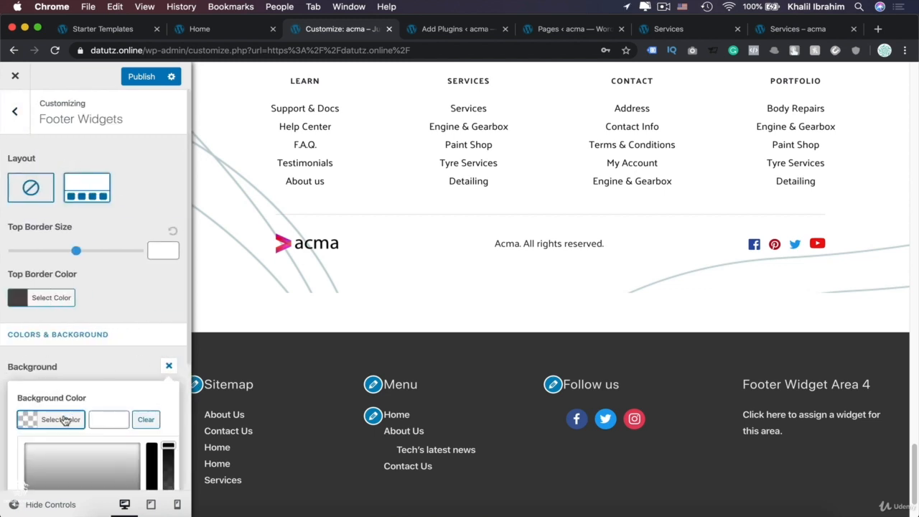
scroll(104, 377, down, 4)
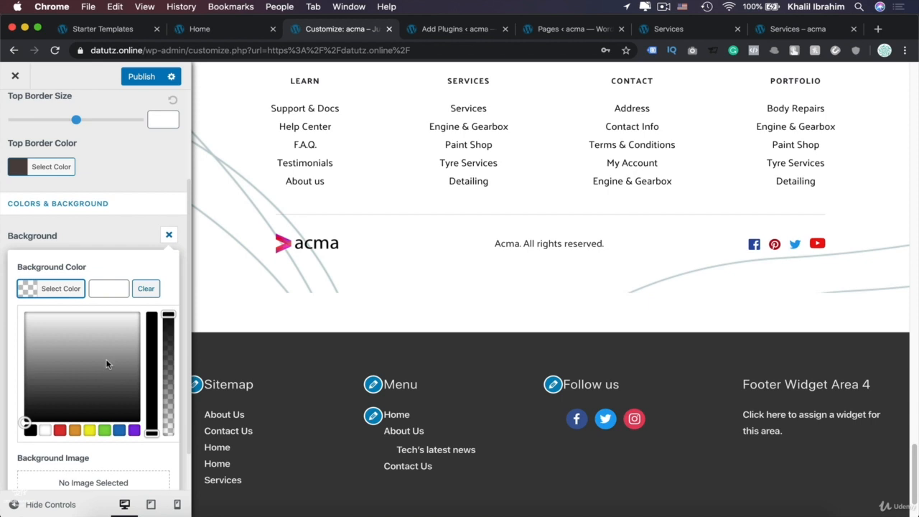
click(106, 288)
text(#a3b4b8)
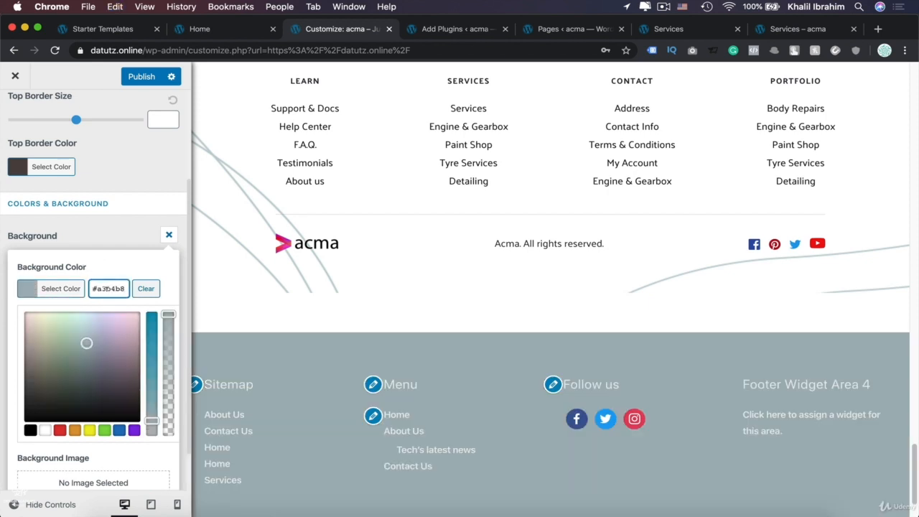
scroll(344, 456, down, 2)
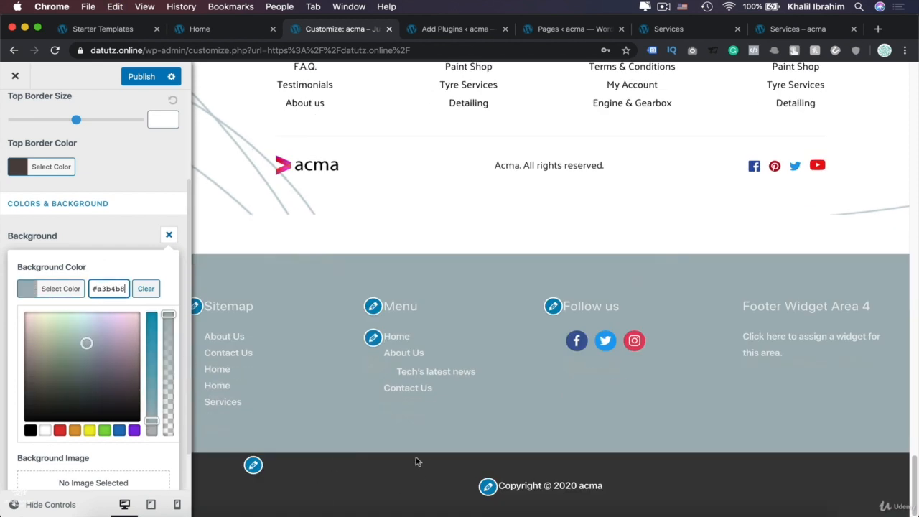
- Give the footer bar with the copyright text the background color #a3b4b8
scroll(51, 147, up, 4)
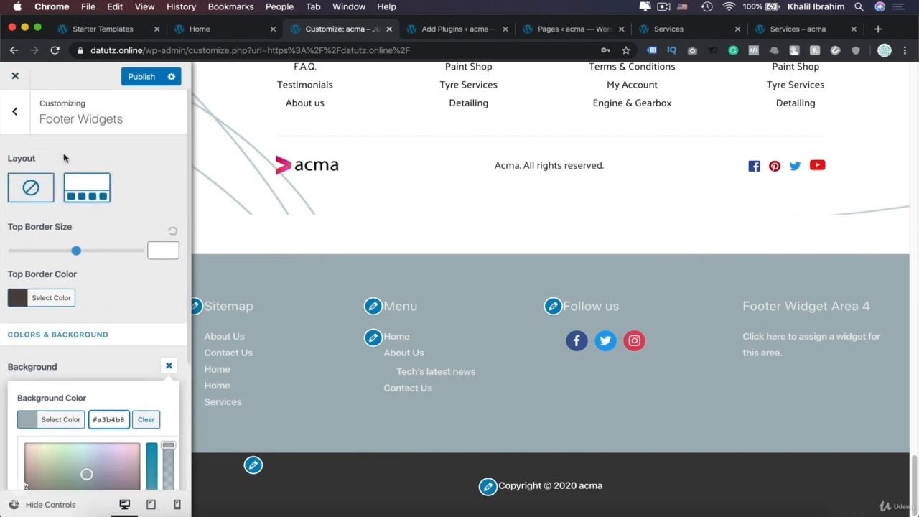
click(14, 113)
click(78, 188)
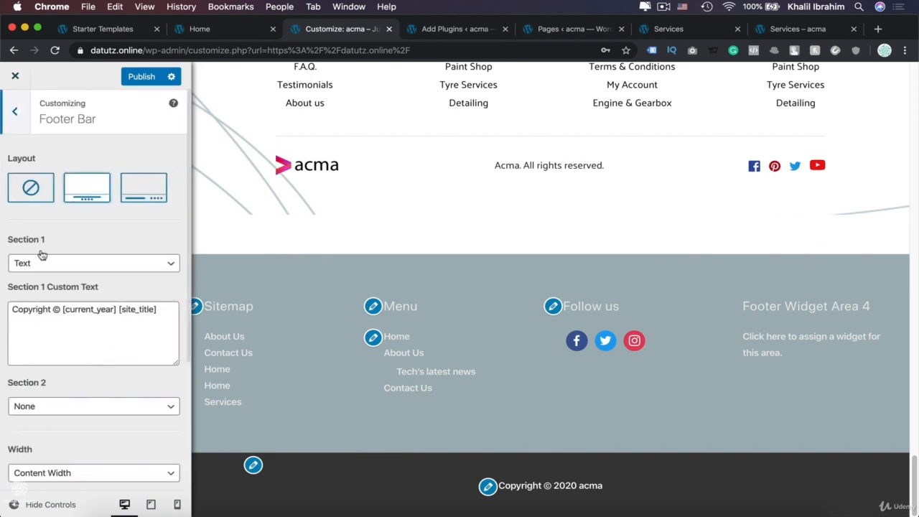
scroll(8, 347, down, 3)
scroll(9, 346, down, 1)
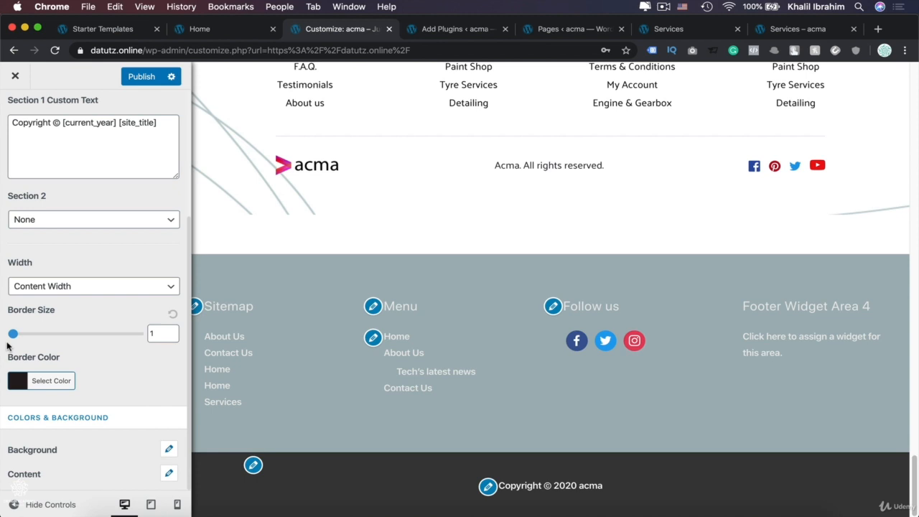
click(167, 450)
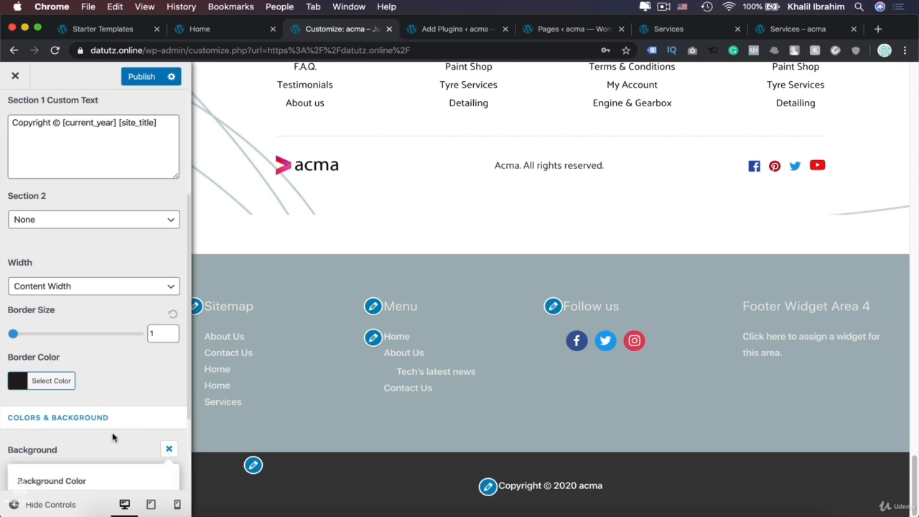
scroll(112, 437, down, 3)
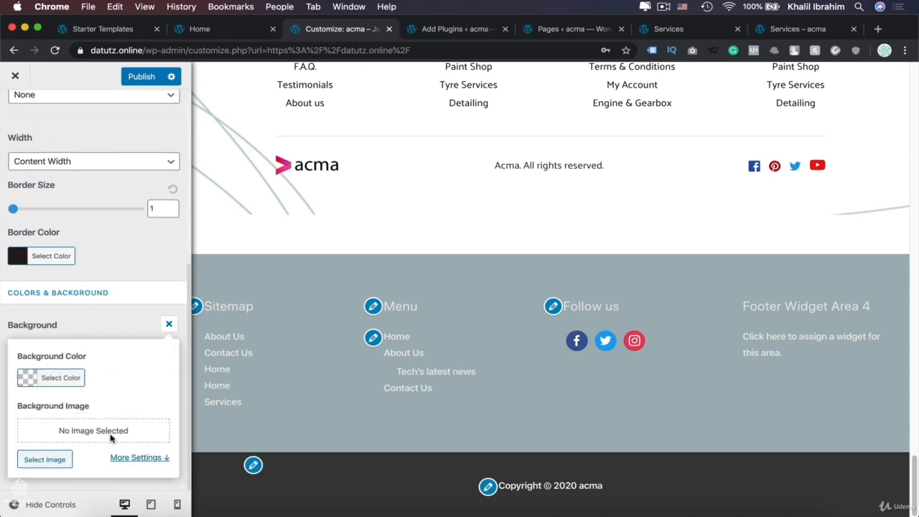
click(54, 380)
click(116, 372)
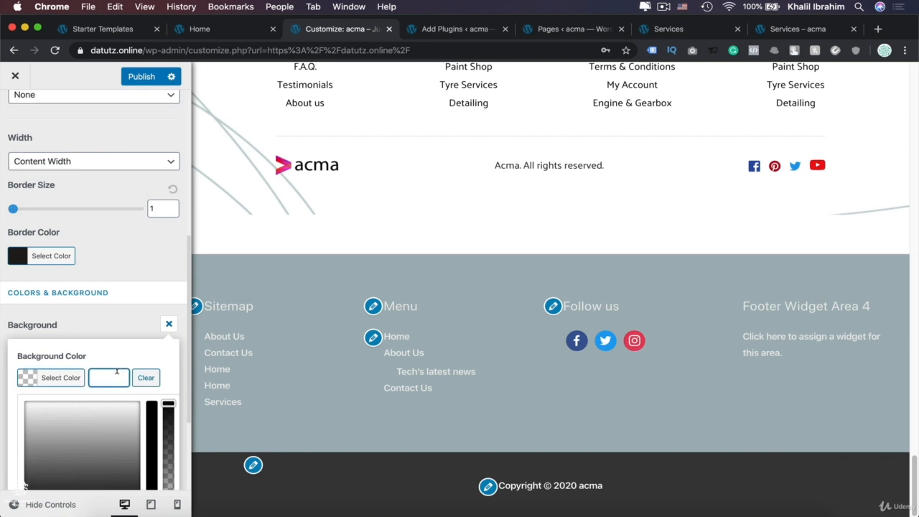
text(#a3b4b8)
scroll(118, 377, down, 2)
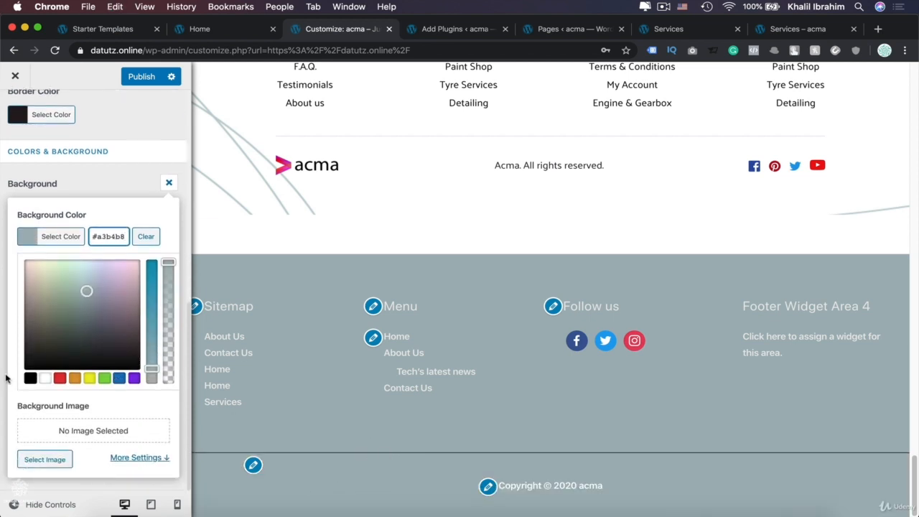
- Change the footer bar's border color to white (#ffffff) and publish the customizer changes
scroll(59, 249, up, 2)
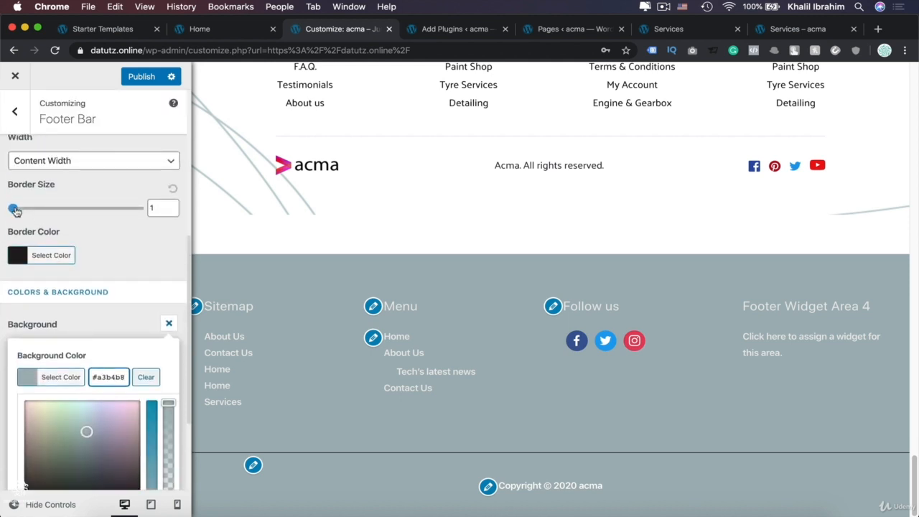
click(53, 262)
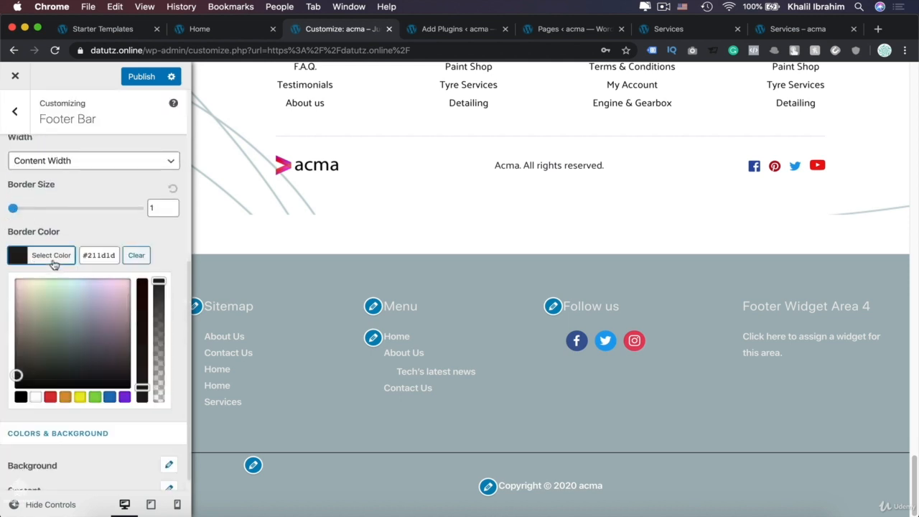
click(17, 349)
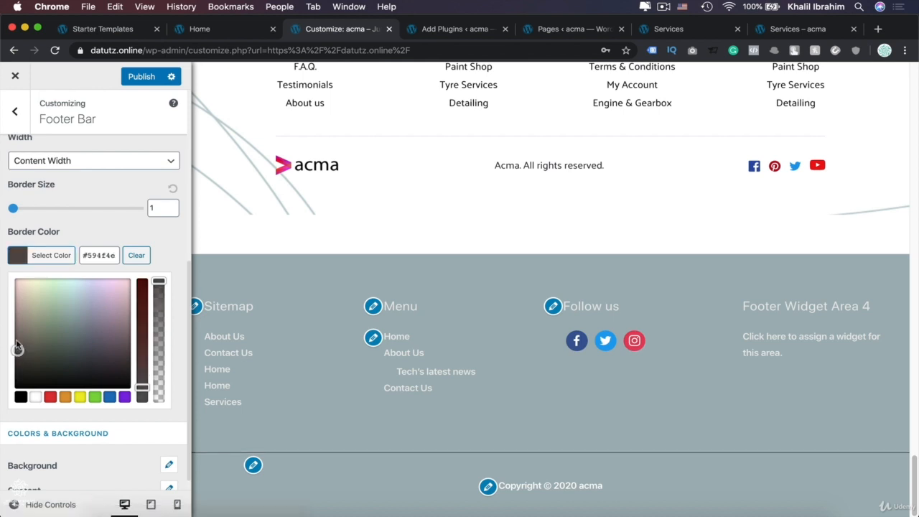
drag(17, 348, 16, 330)
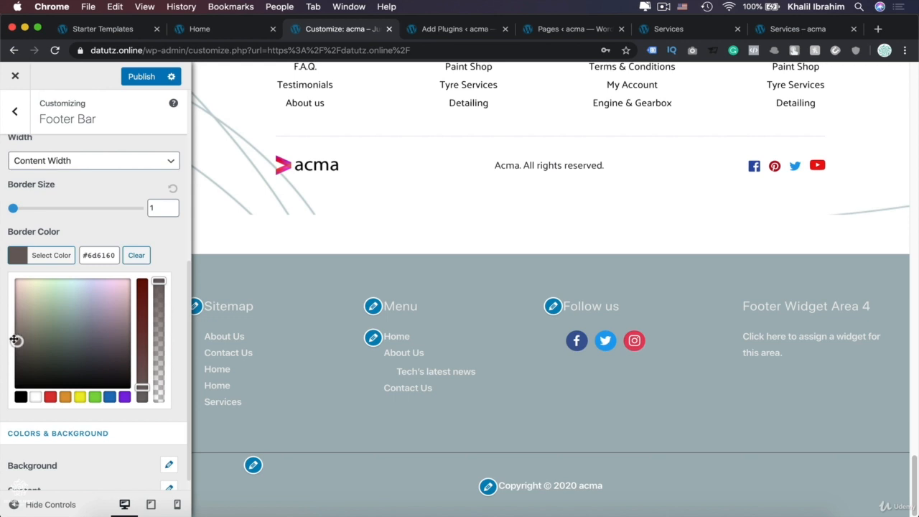
click(36, 397)
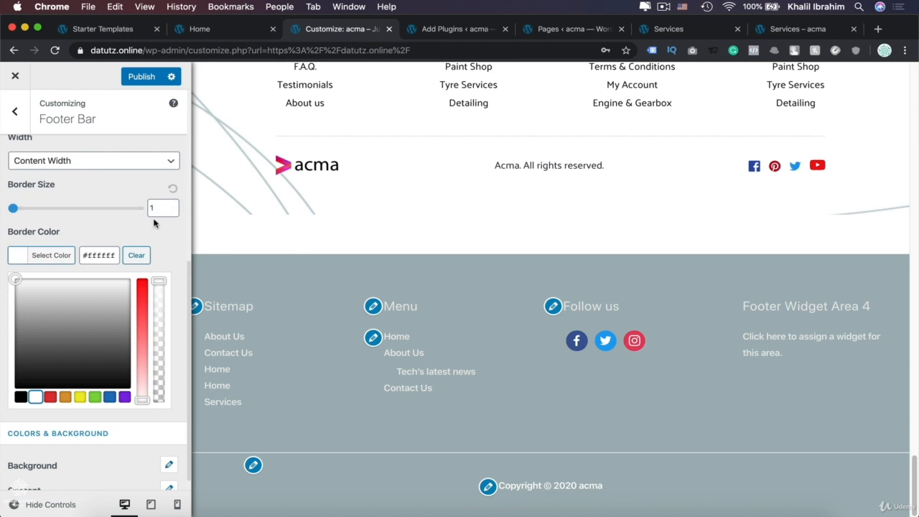
click(141, 77)
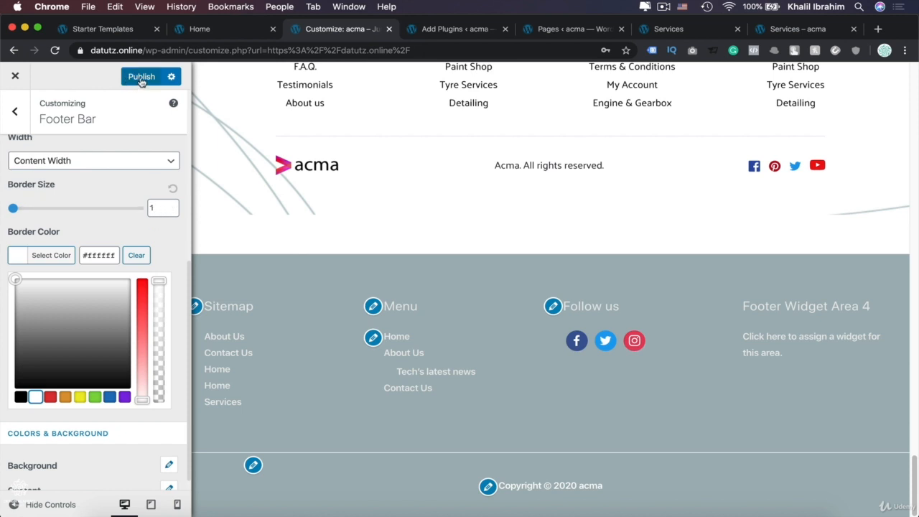